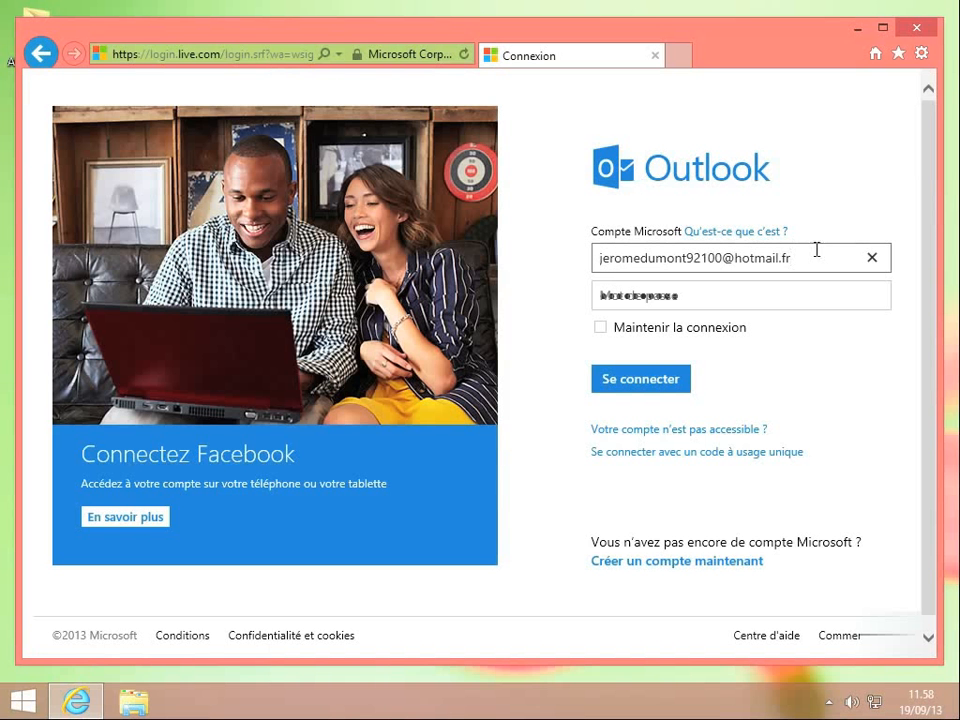
# - Enter the Microsoft account password and sign in to Outlook.com with 'Se connecter'
pyautogui.click(722, 291)
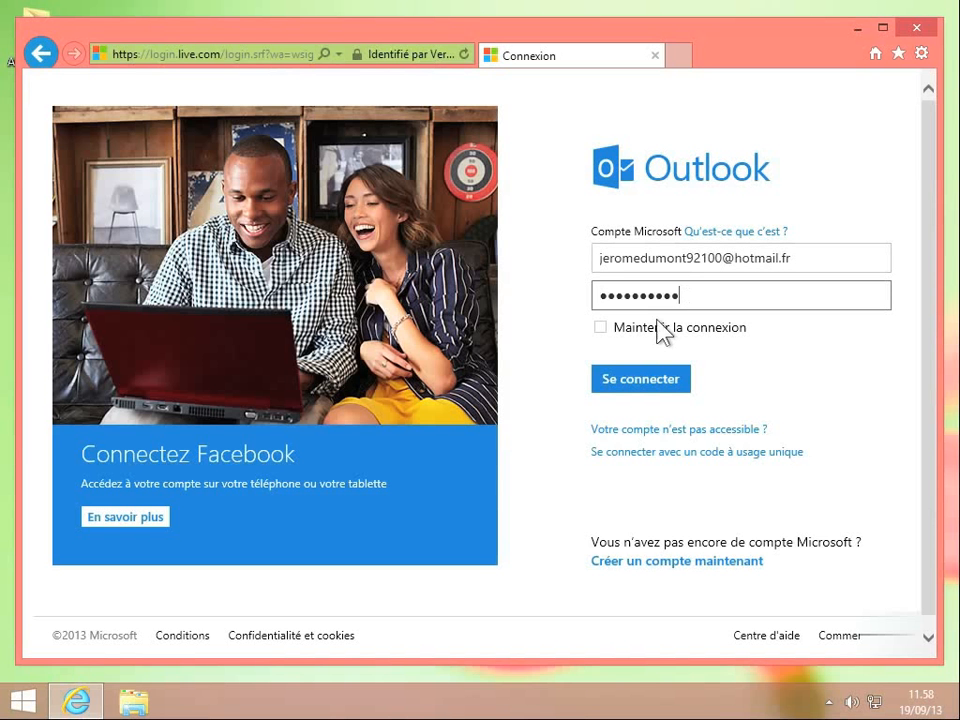
pyautogui.click(641, 382)
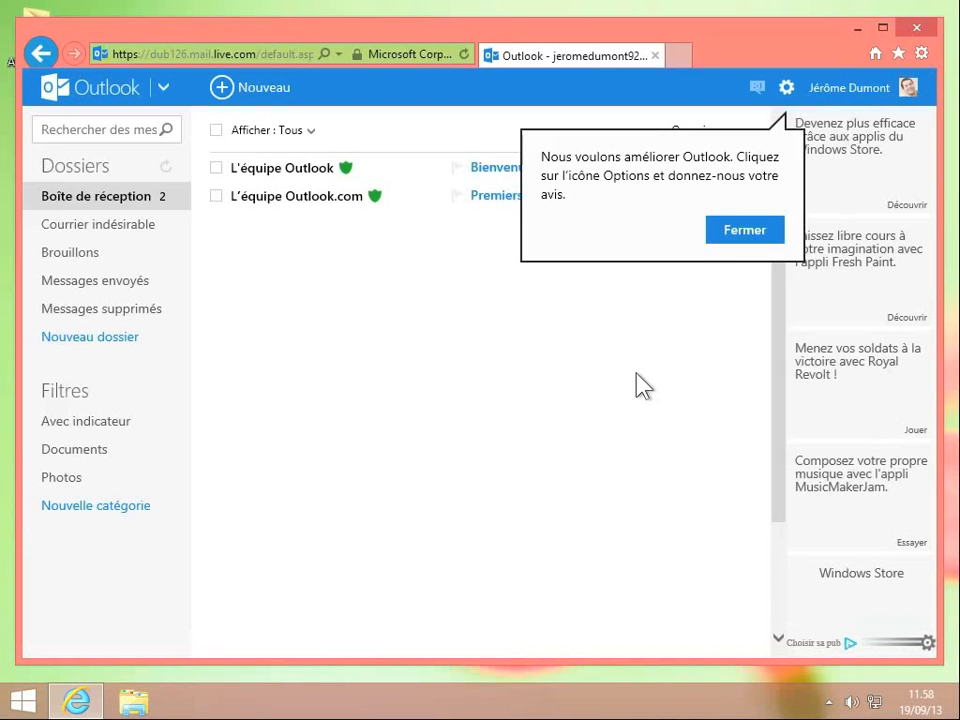
# - Close the feedback callout and open 'Paramètres du compte' from the account name menu
pyautogui.click(728, 238)
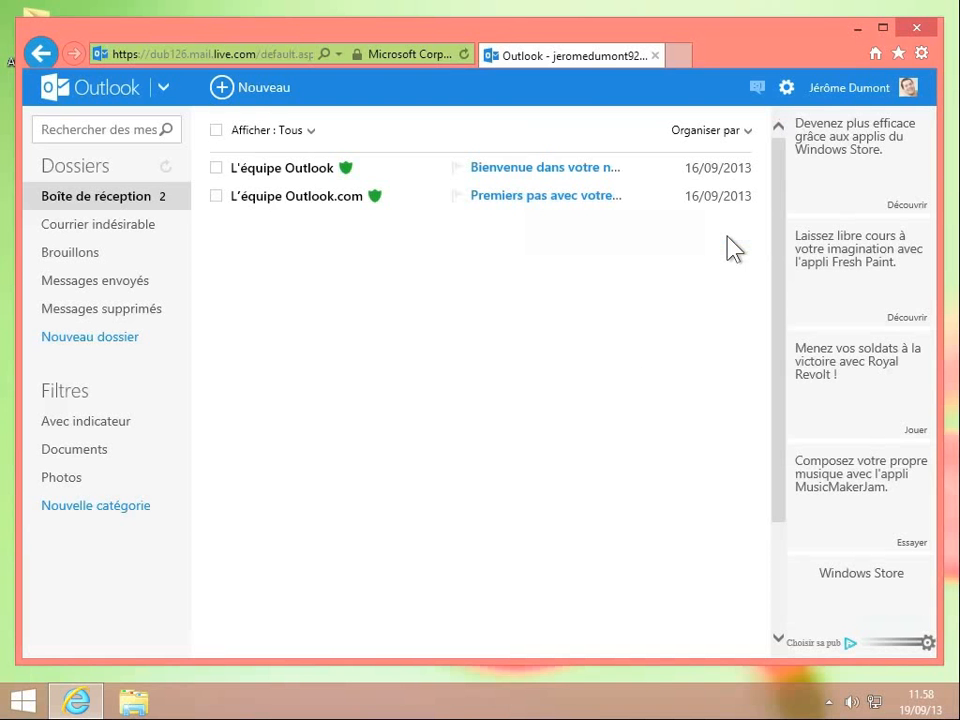
pyautogui.click(875, 92)
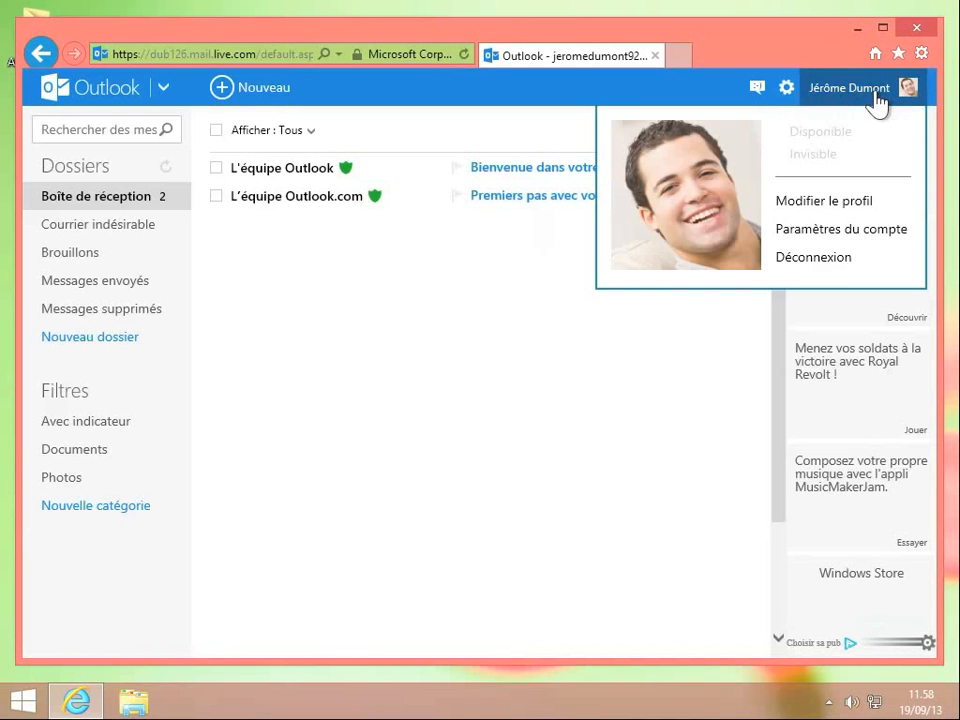
pyautogui.click(828, 230)
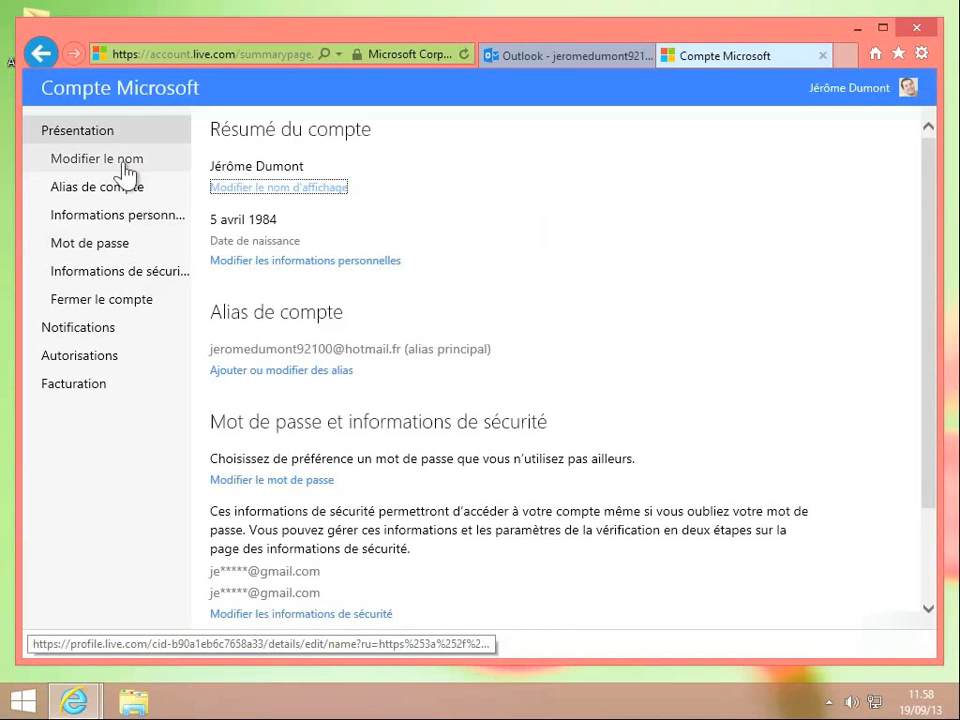
# - In Informations personnelles, choose Homme for Sexe and Étudiant for Profession, then save
pyautogui.click(133, 218)
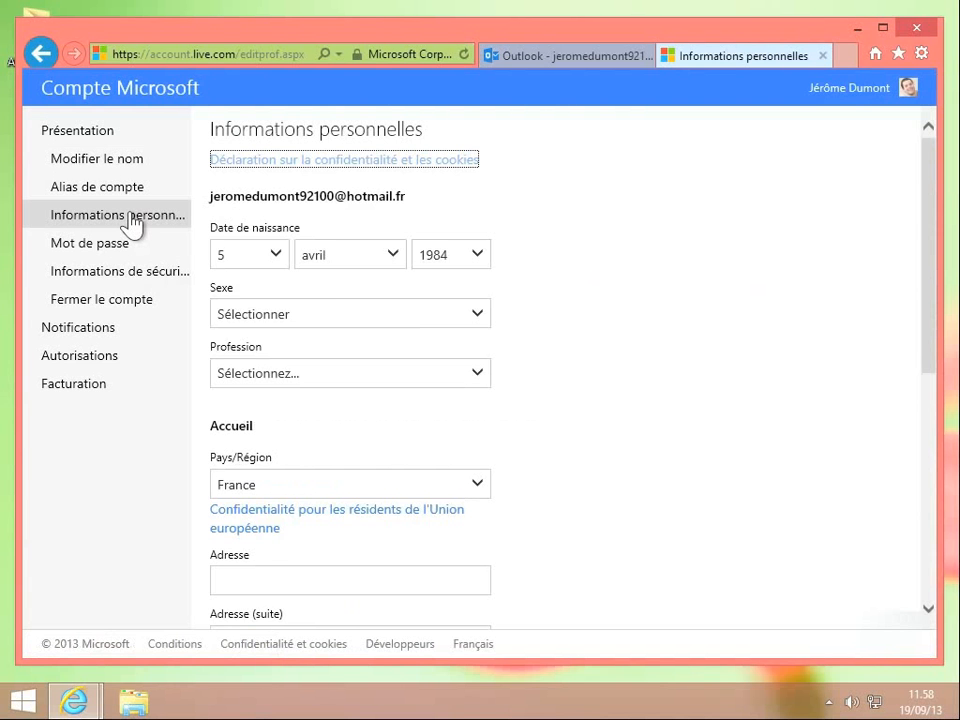
pyautogui.click(421, 310)
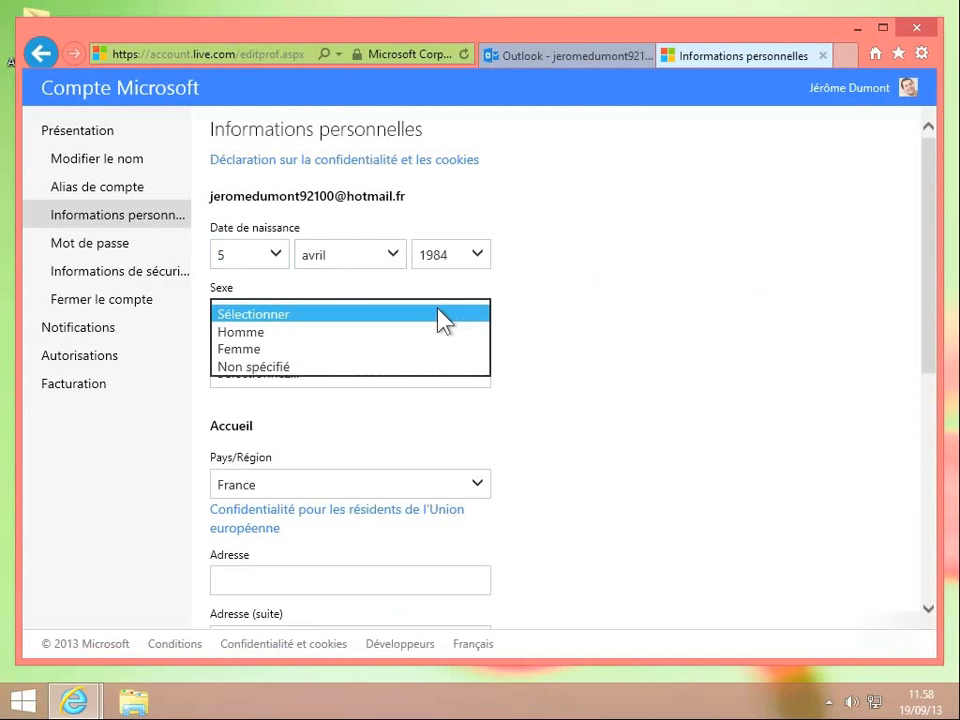
pyautogui.click(301, 334)
pyautogui.click(299, 379)
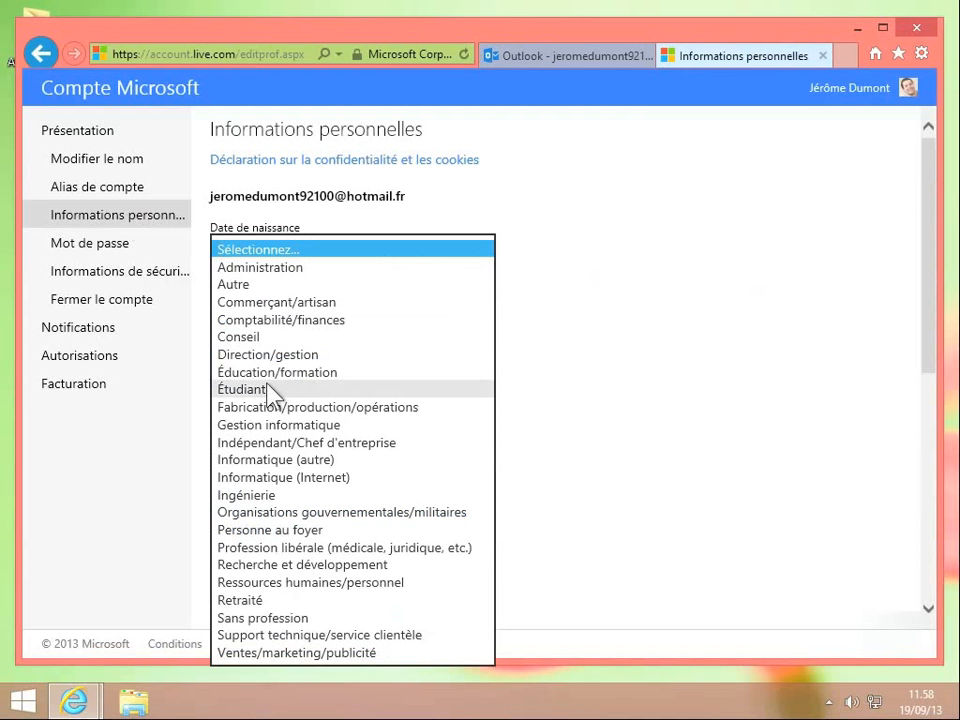
pyautogui.click(270, 390)
pyautogui.scroll(-5, 505, 428)
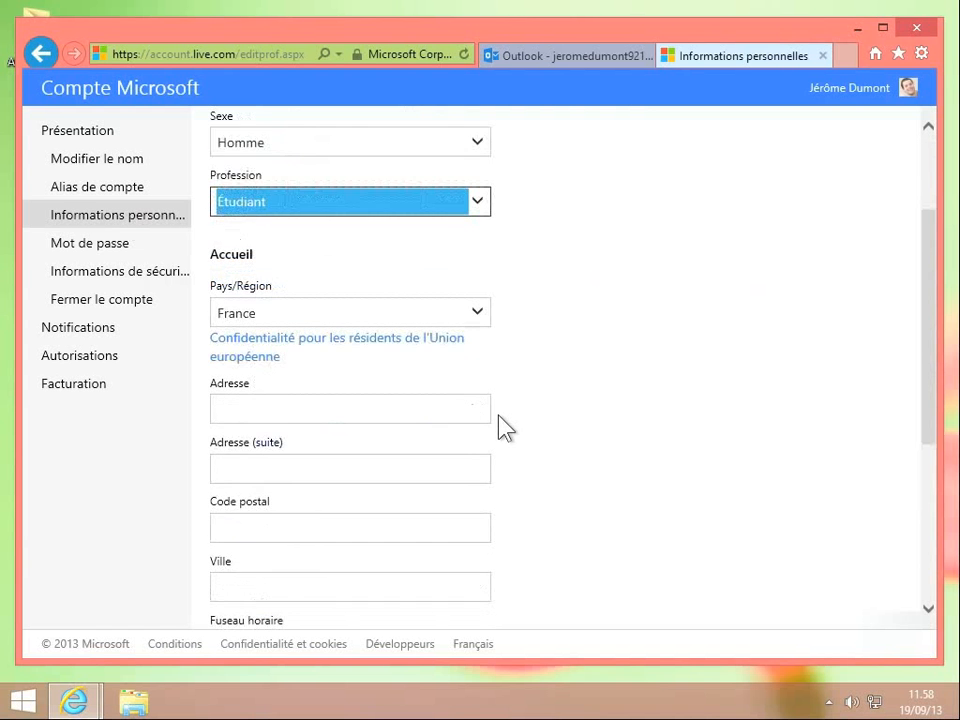
pyautogui.scroll(-5, 505, 428)
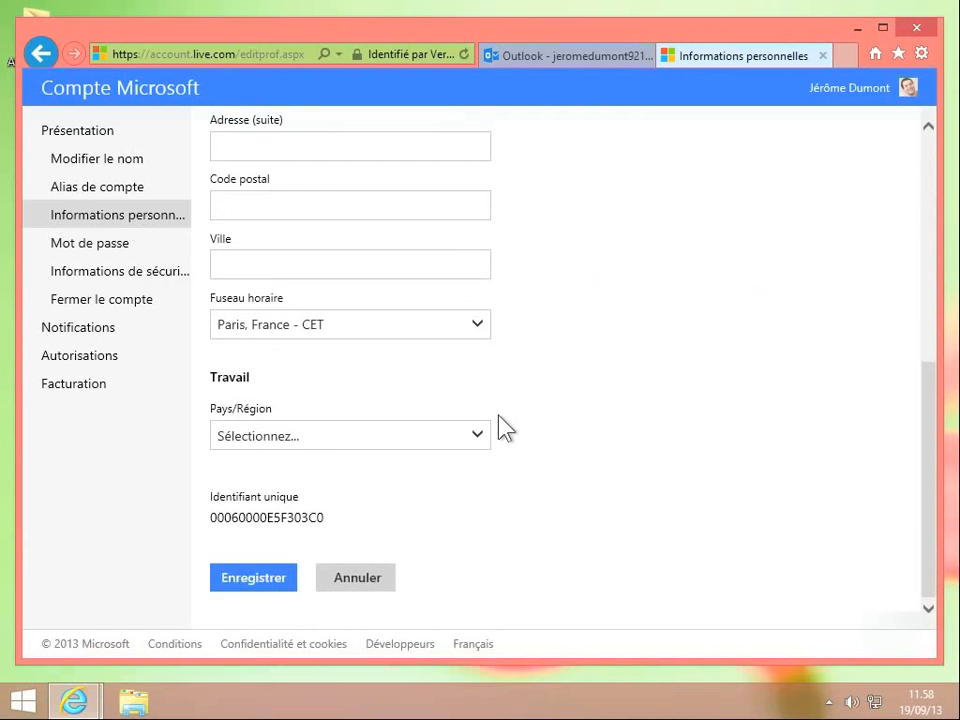
pyautogui.click(258, 581)
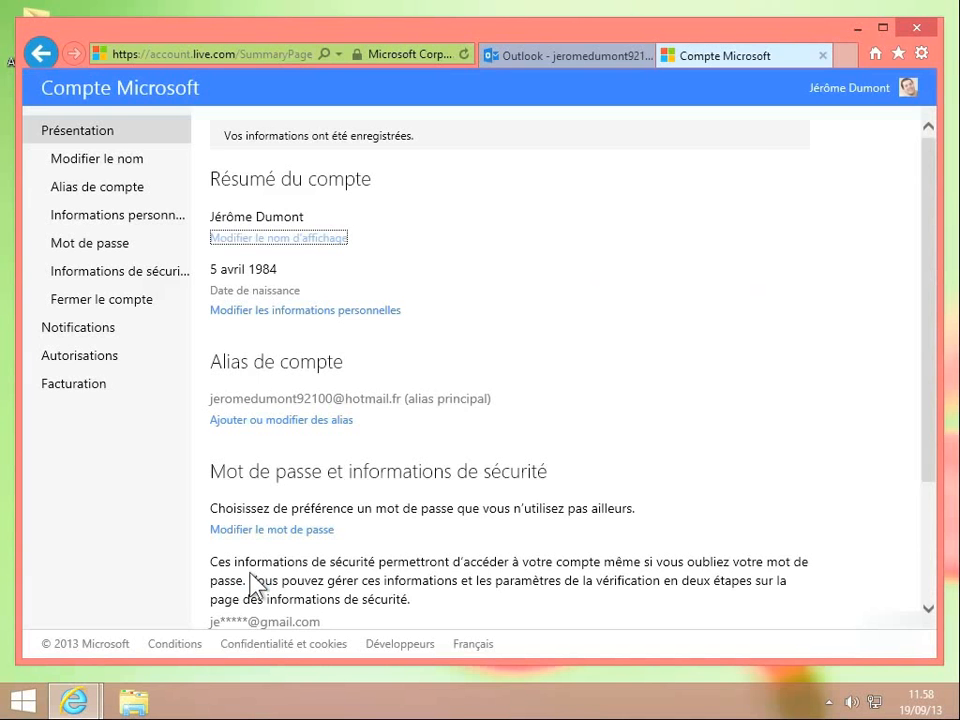
# - View the security-code options under Informations de sécurité, then close Internet Explorer and all its tabs
pyautogui.click(96, 271)
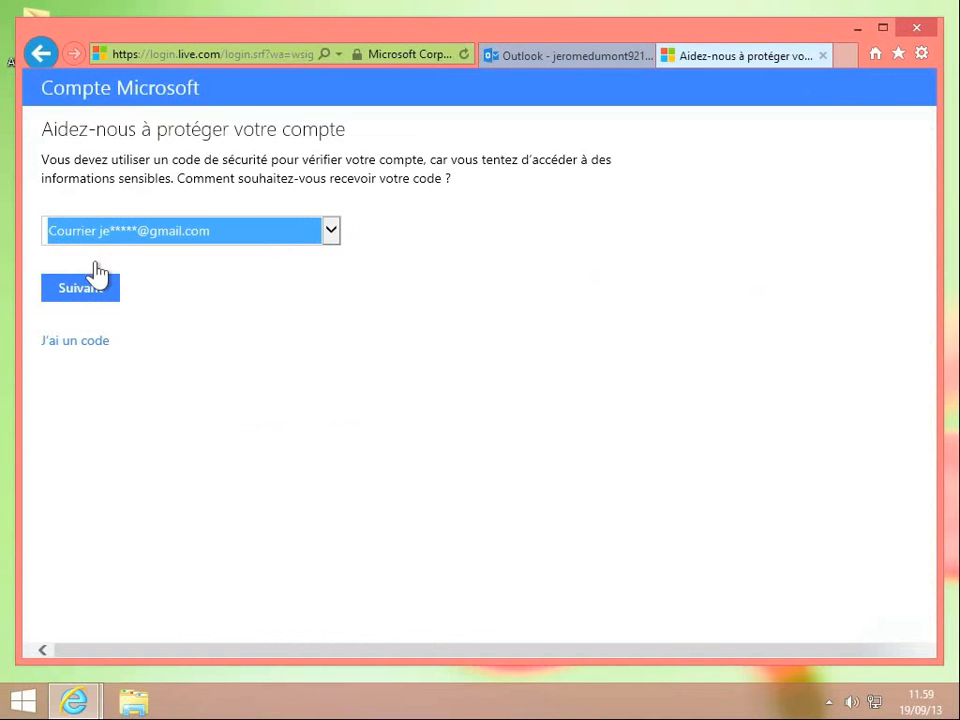
pyautogui.click(330, 231)
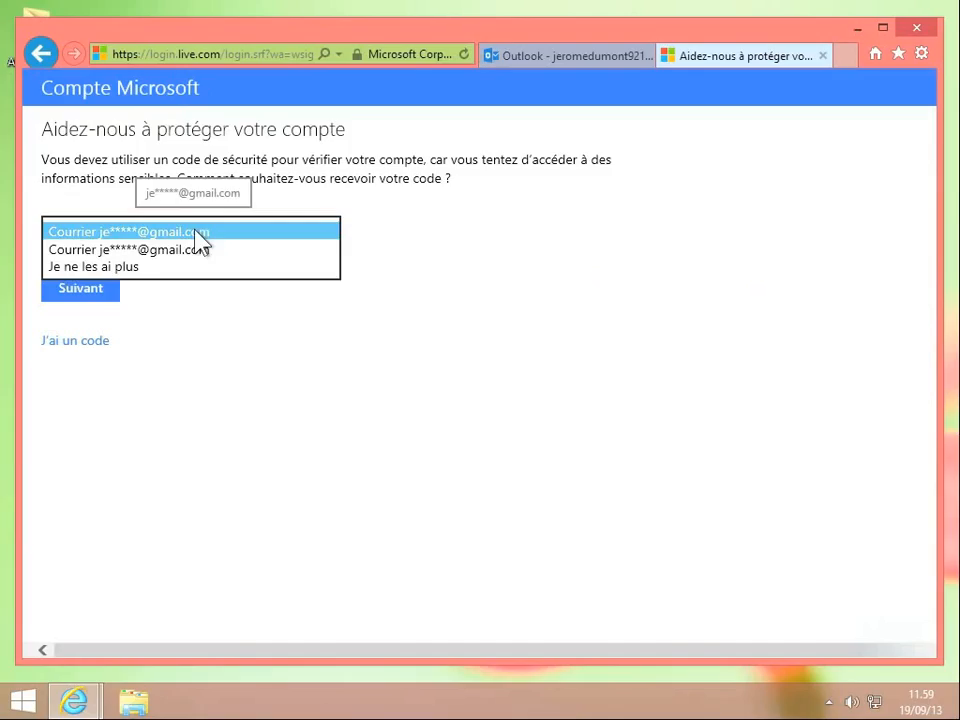
pyautogui.click(392, 247)
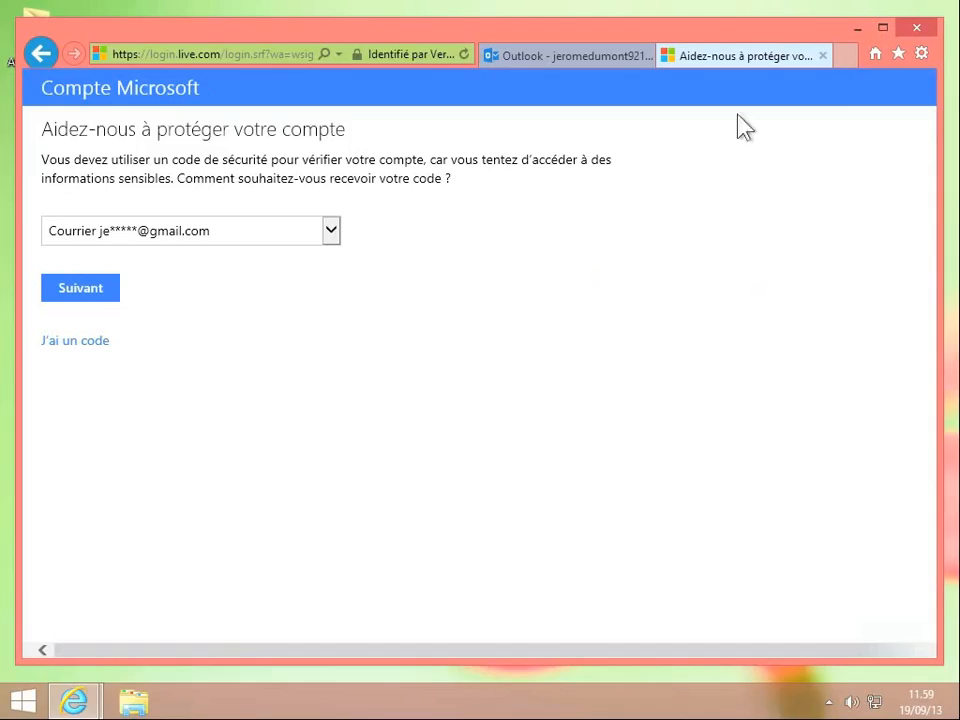
pyautogui.click(907, 28)
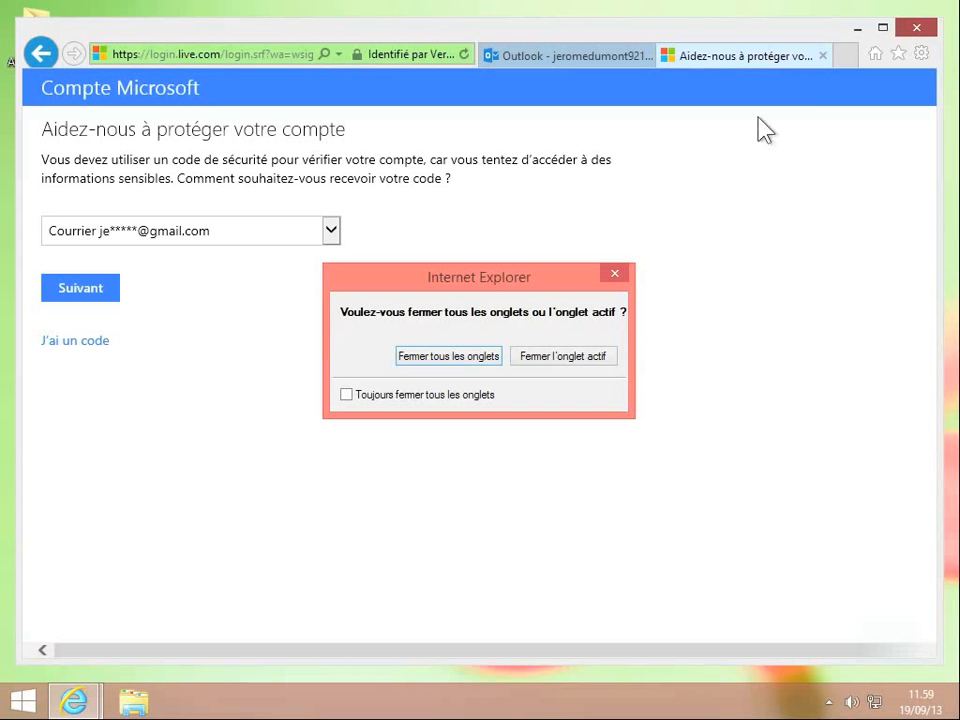
pyautogui.click(432, 359)
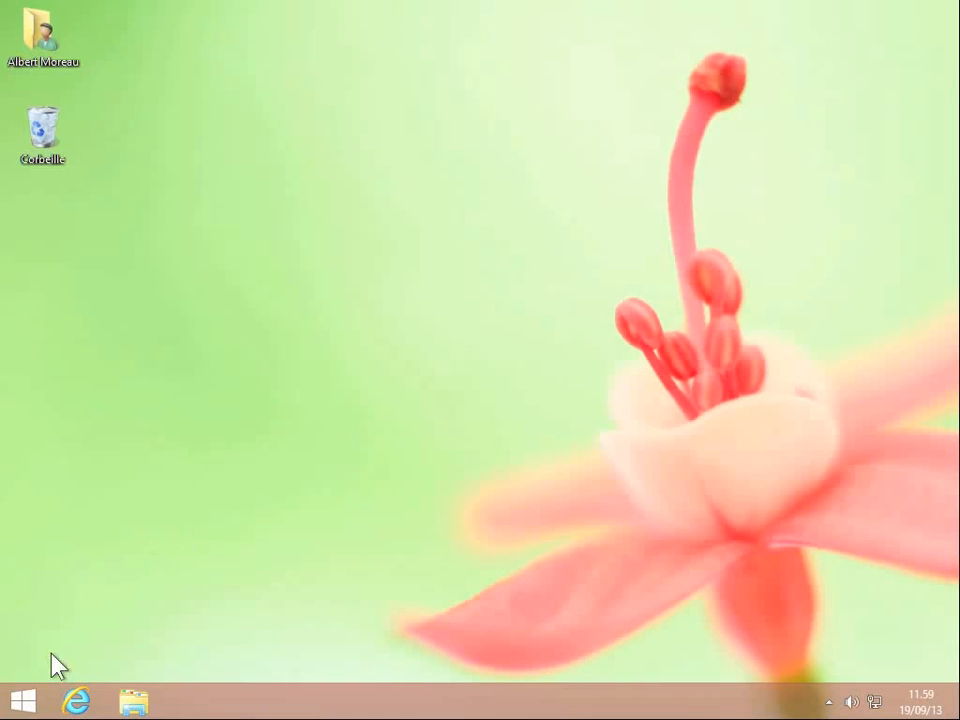
# - From the Start screen's account menu, open PC settings Comptes and select 'Autres comptes'
pyautogui.click(24, 702)
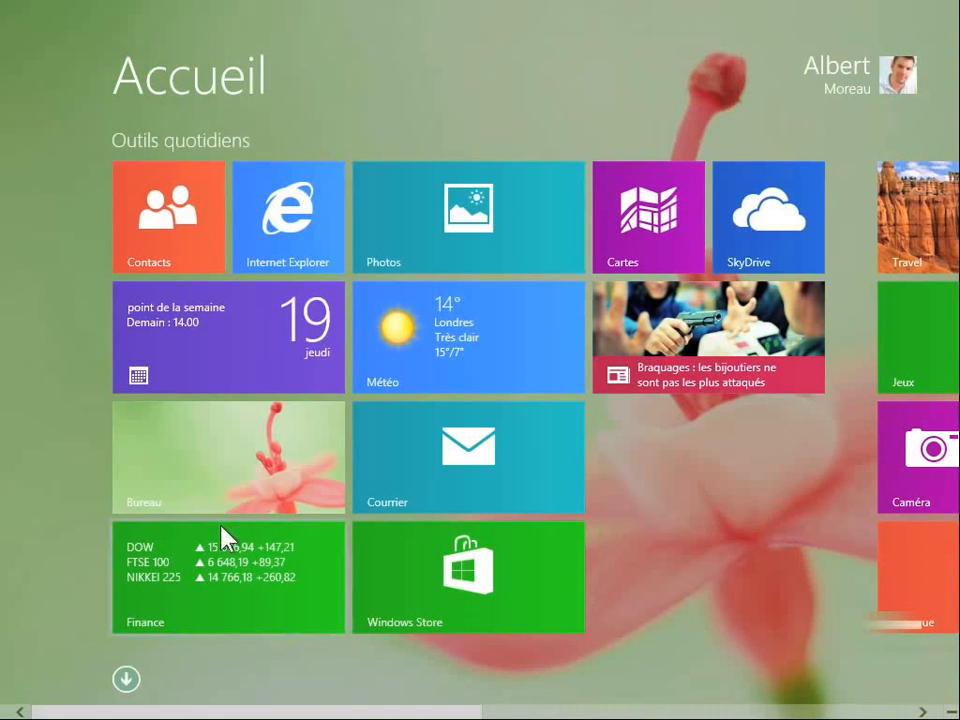
pyautogui.click(843, 87)
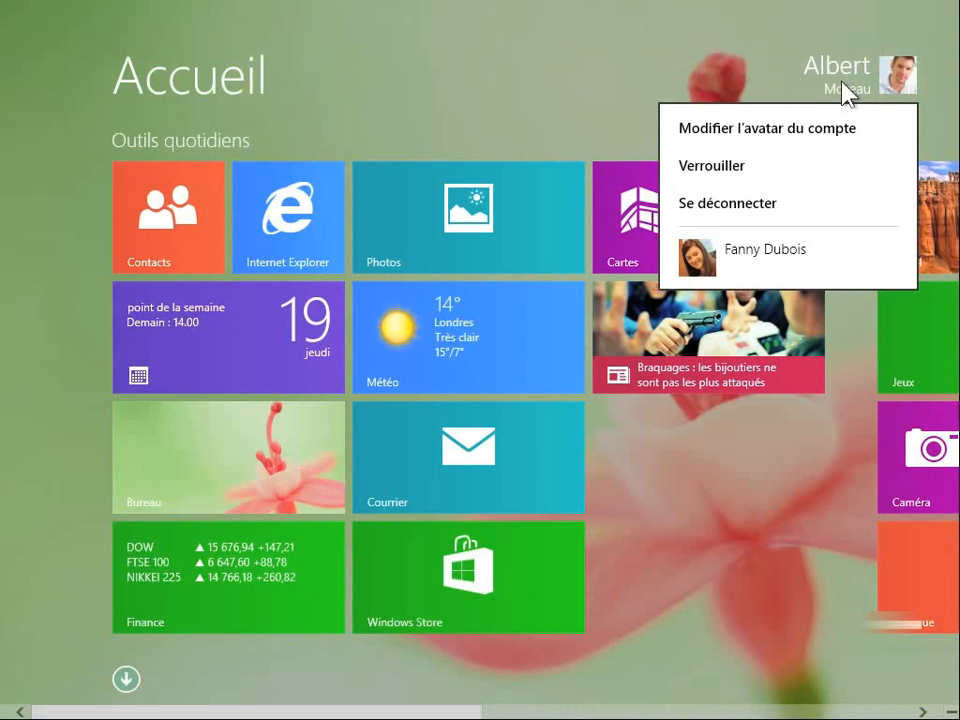
pyautogui.click(765, 130)
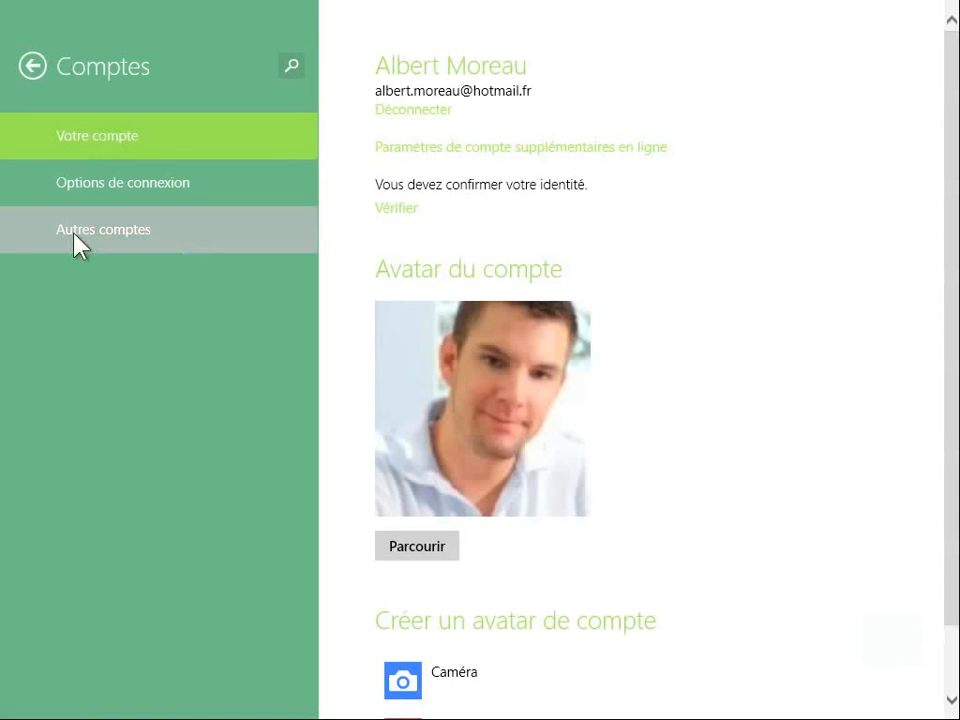
pyautogui.click(186, 242)
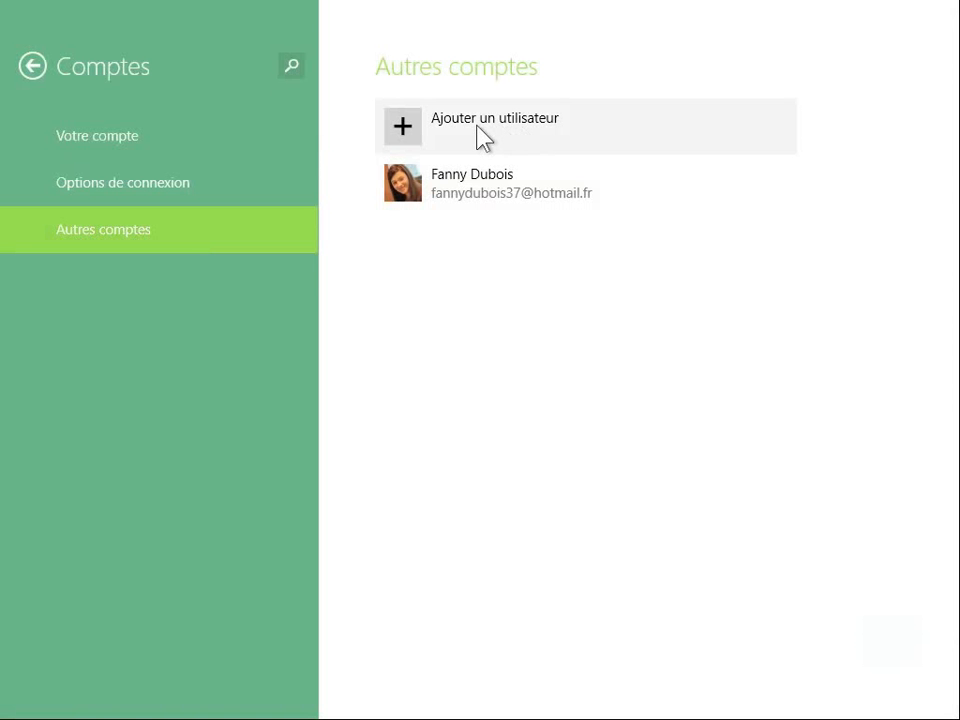
# - Add a new user to this PC by entering the Microsoft account's e-mail address
pyautogui.click(408, 128)
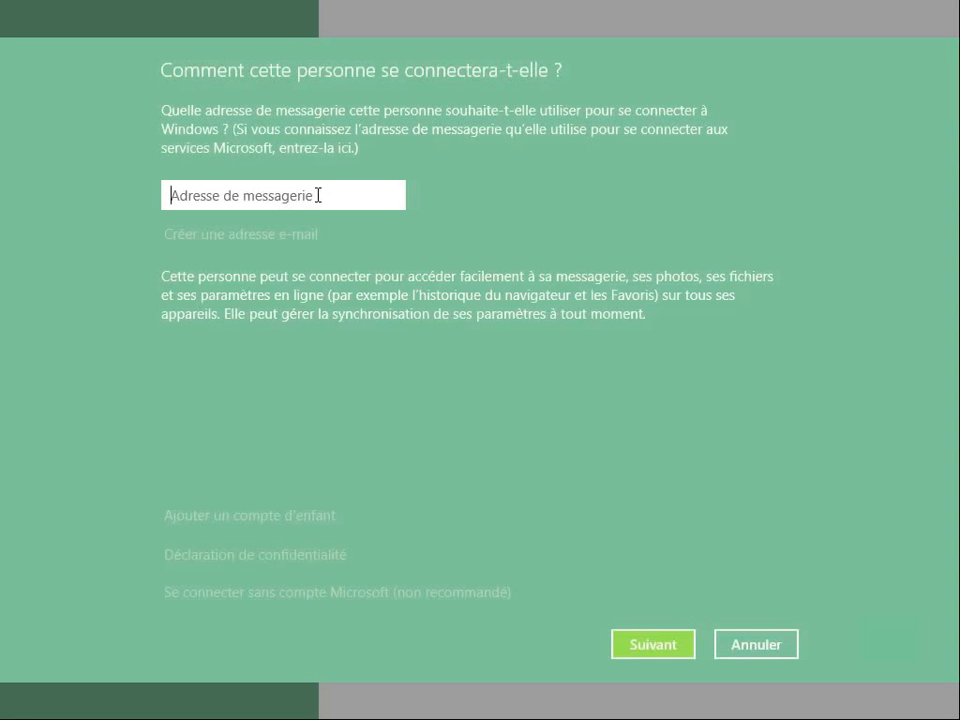
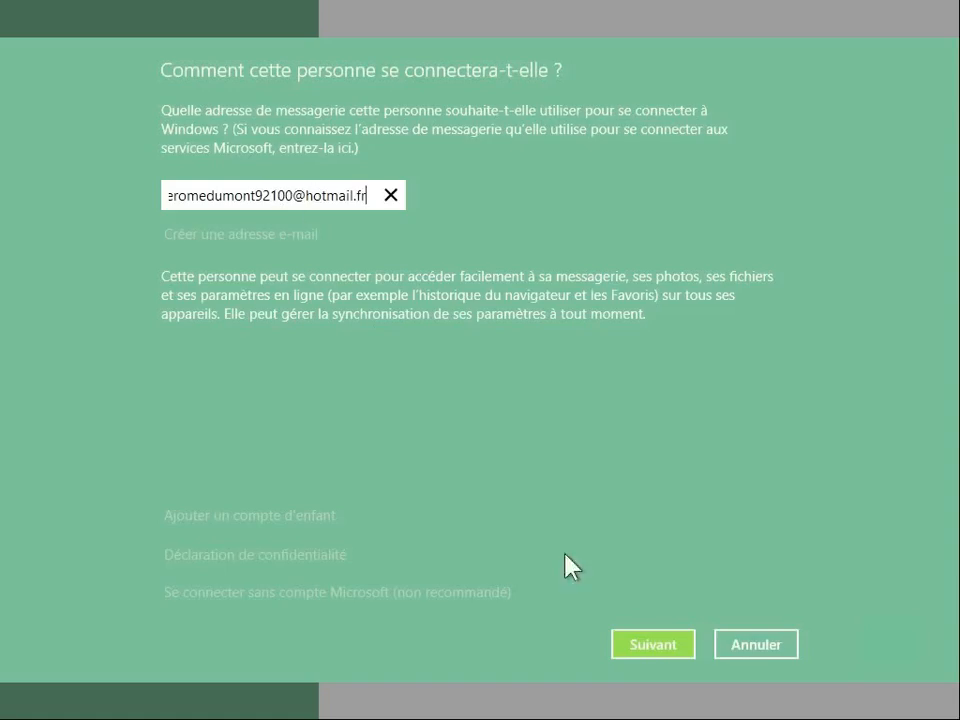
pyautogui.click(648, 647)
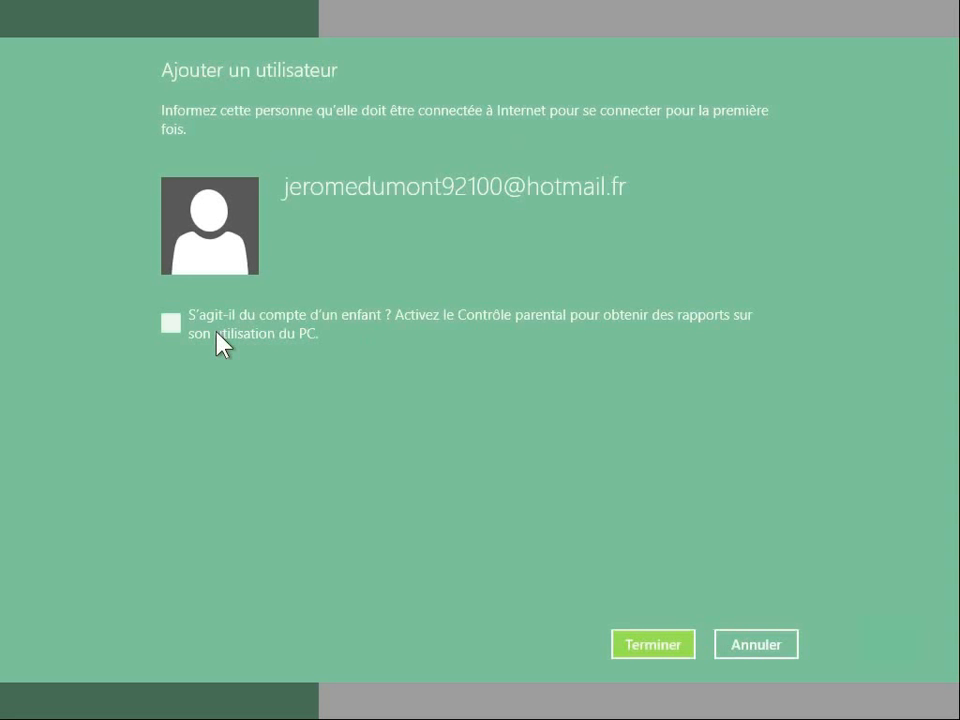
pyautogui.click(636, 640)
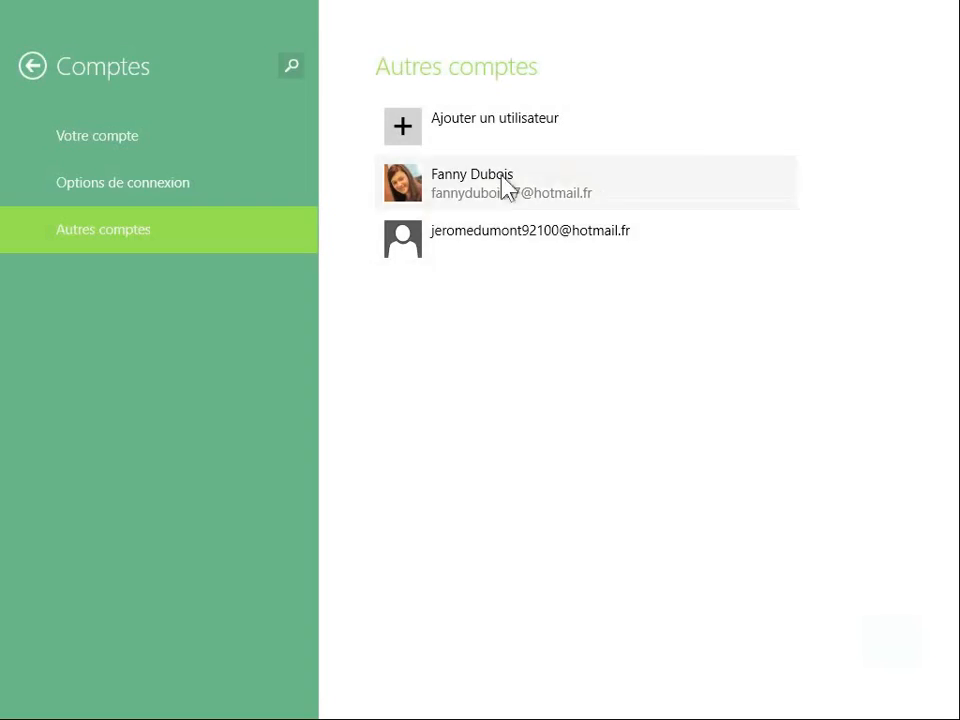
# - Sign out via 'Se déconnecter', then sign in as the new account with its password
pyautogui.moveTo(476, 10); pyautogui.dragTo(461, 711)
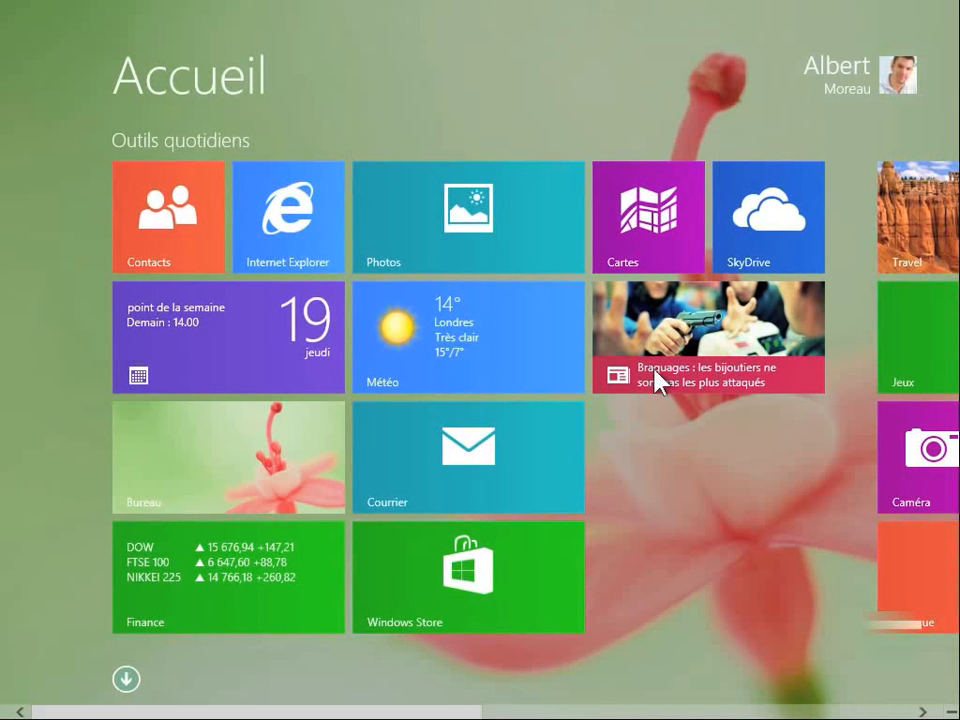
pyautogui.click(855, 86)
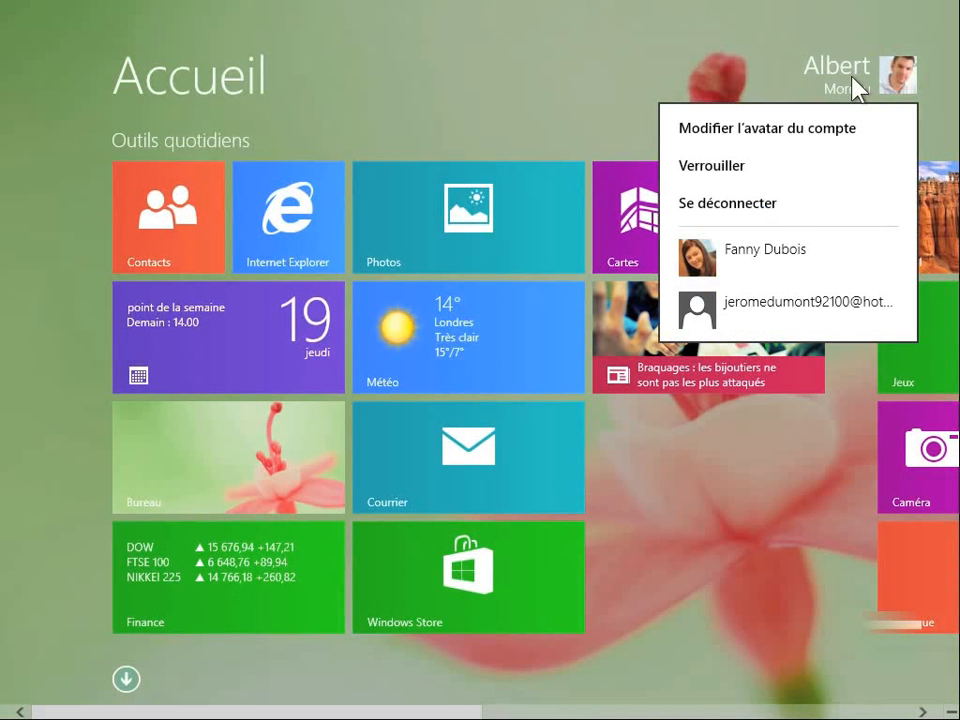
pyautogui.click(735, 206)
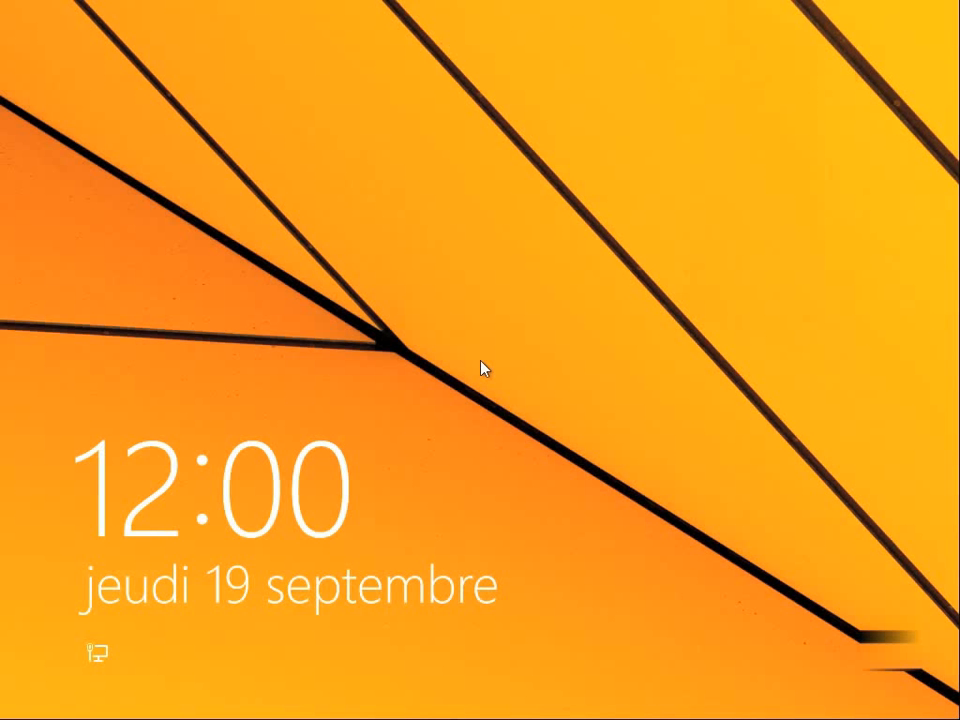
pyautogui.click(403, 413)
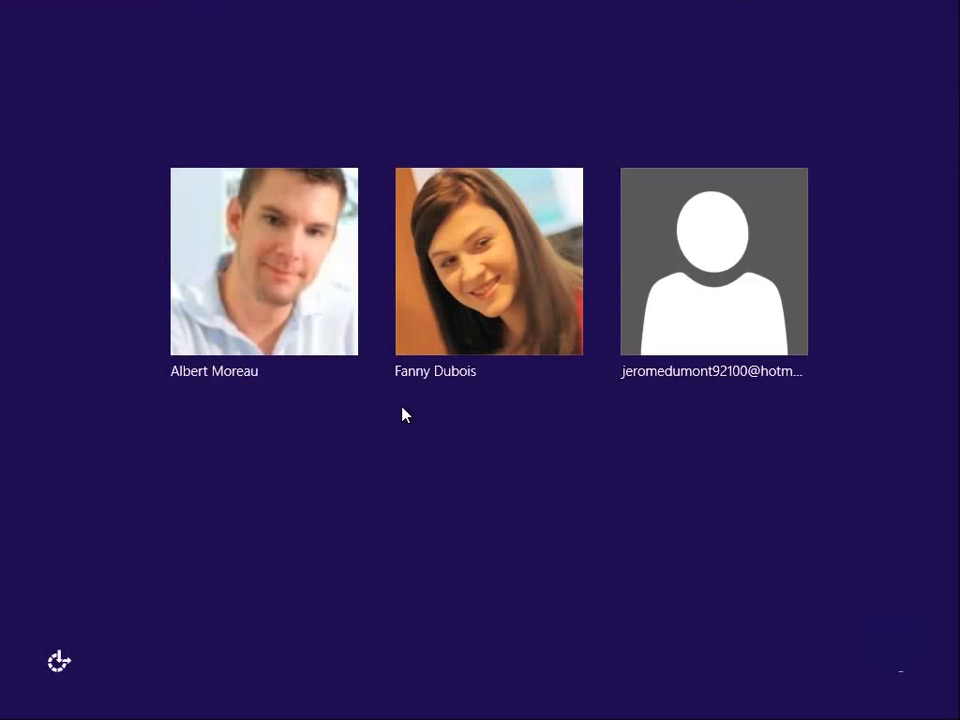
pyautogui.click(724, 268)
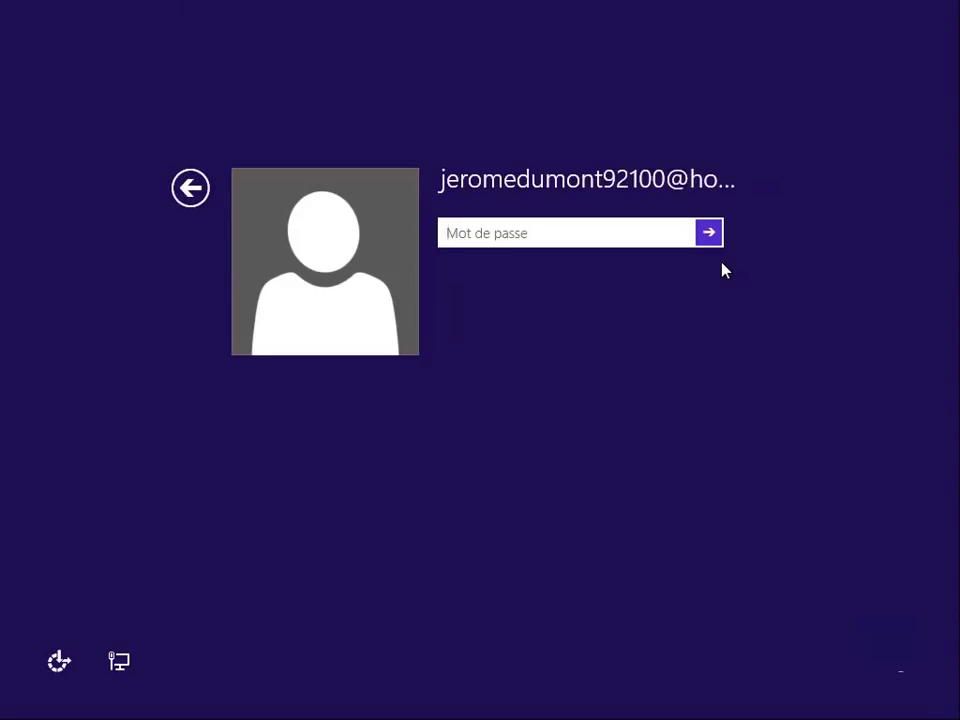
pyautogui.write('••••••••')
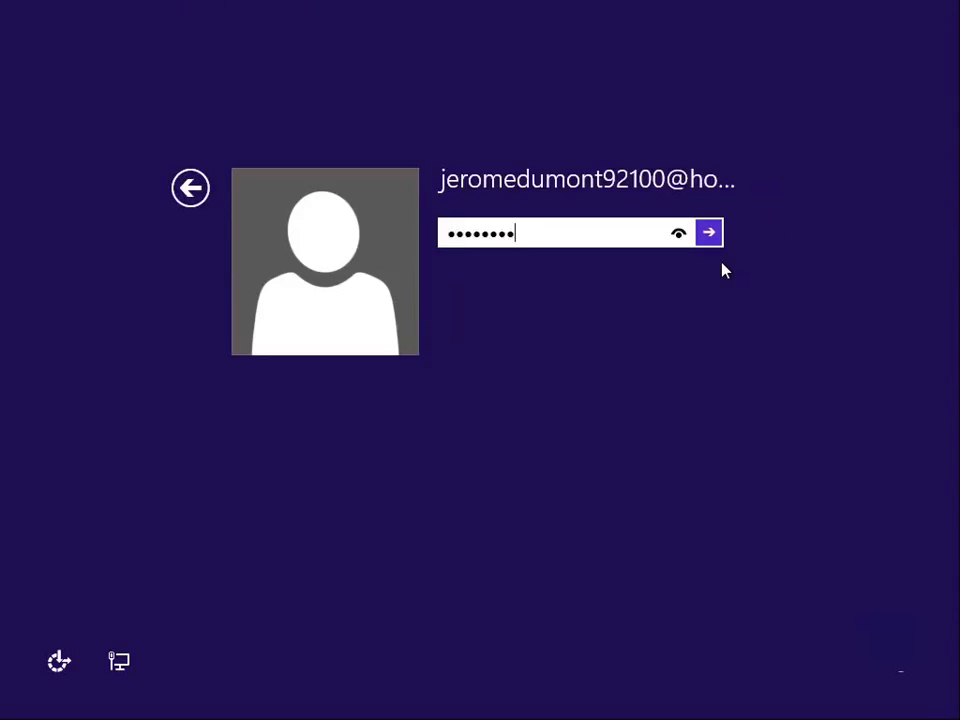
pyautogui.write('••')
pyautogui.press('Return')
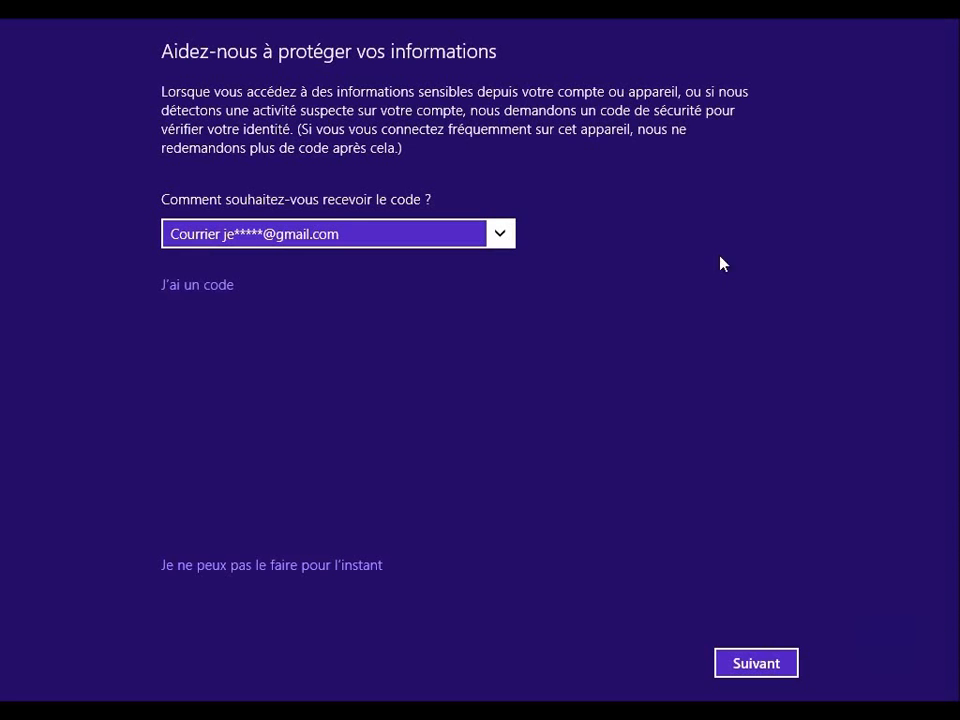
# - Have the security code sent to the backup 'Courrier' e-mail and type the received code
pyautogui.click(505, 240)
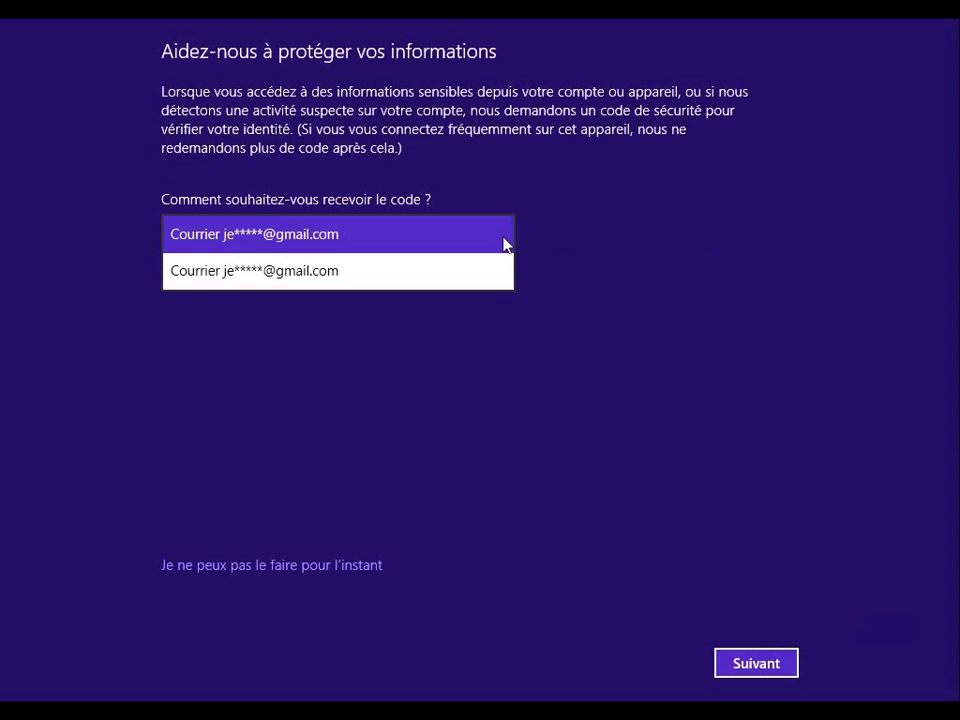
pyautogui.click(330, 234)
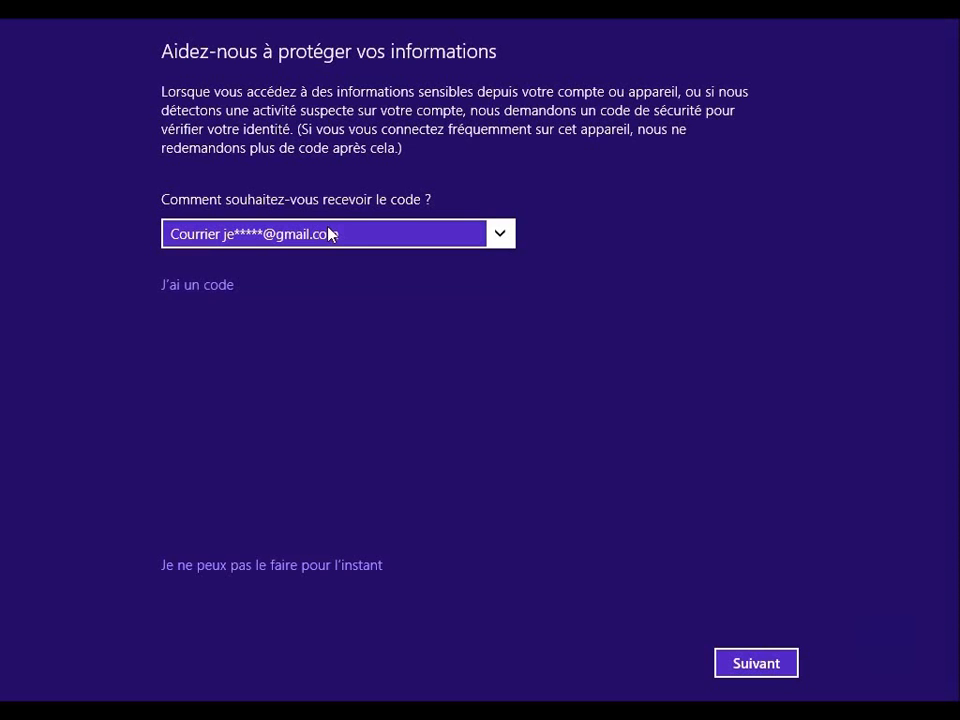
pyautogui.click(739, 666)
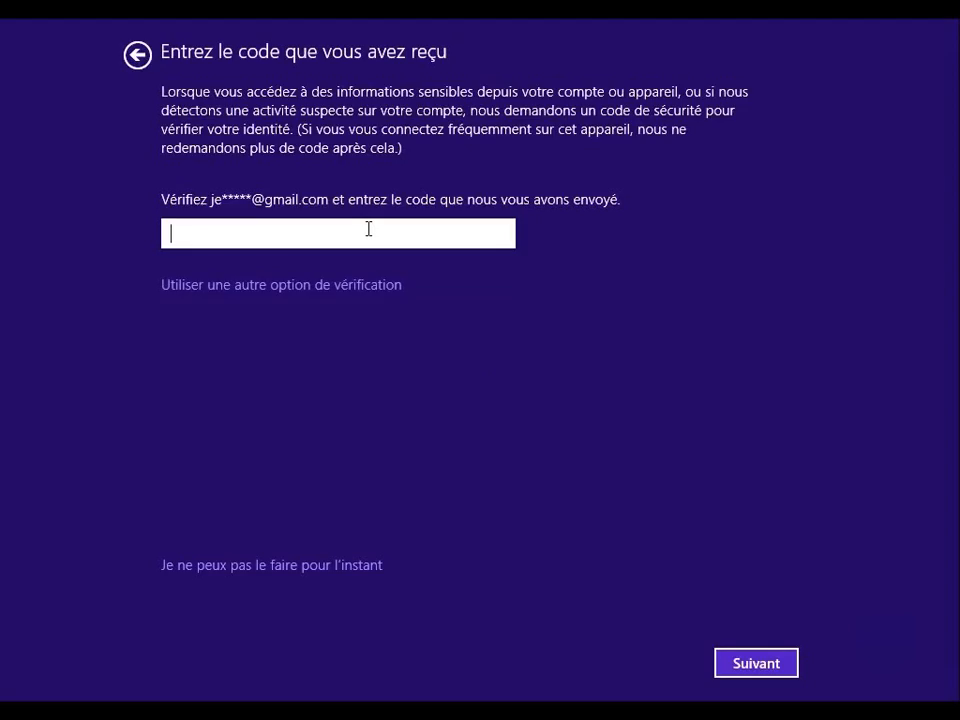
# - Submit the security code and accept the default SkyDrive settings to reach the 'Bonjour' screen
pyautogui.click(764, 665)
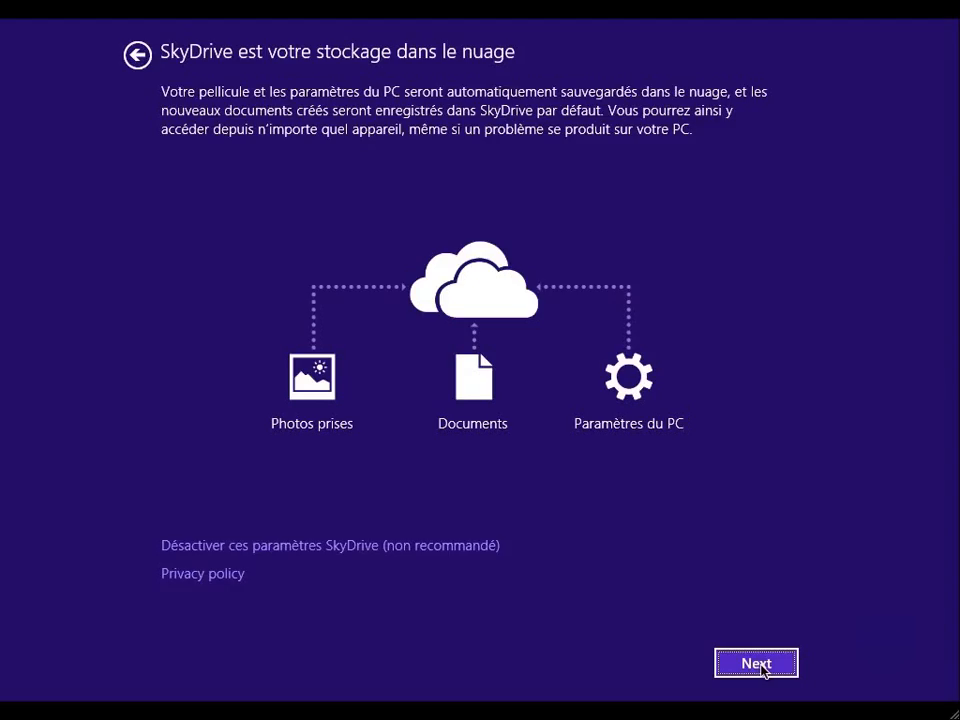
pyautogui.click(762, 668)
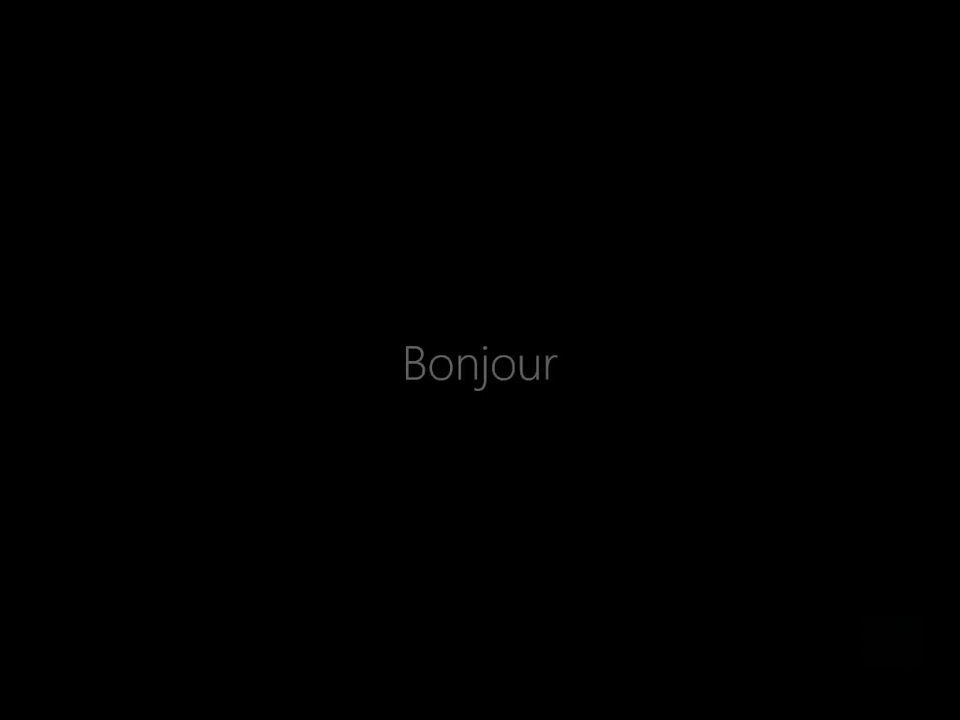